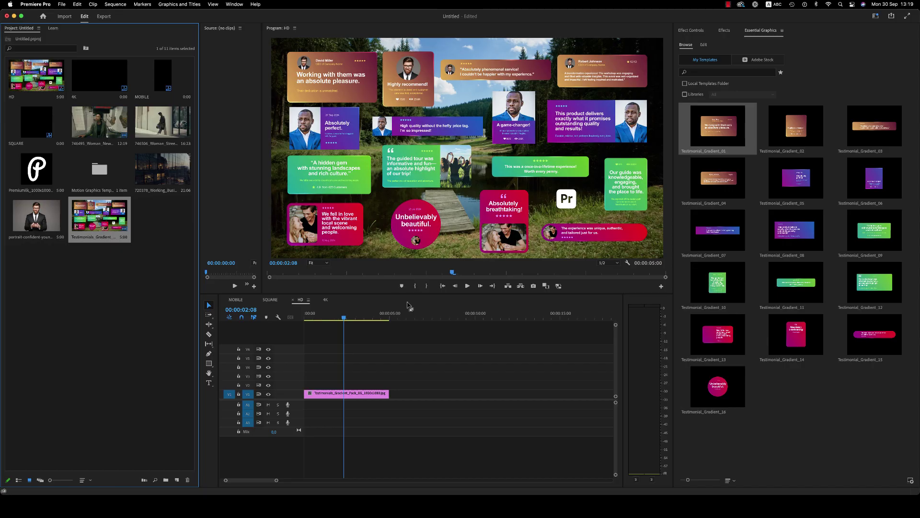
- Replace the image clip on track V1 of the HD sequence with the office building video
{"action": "left_click", "coordinate": [342, 319]}
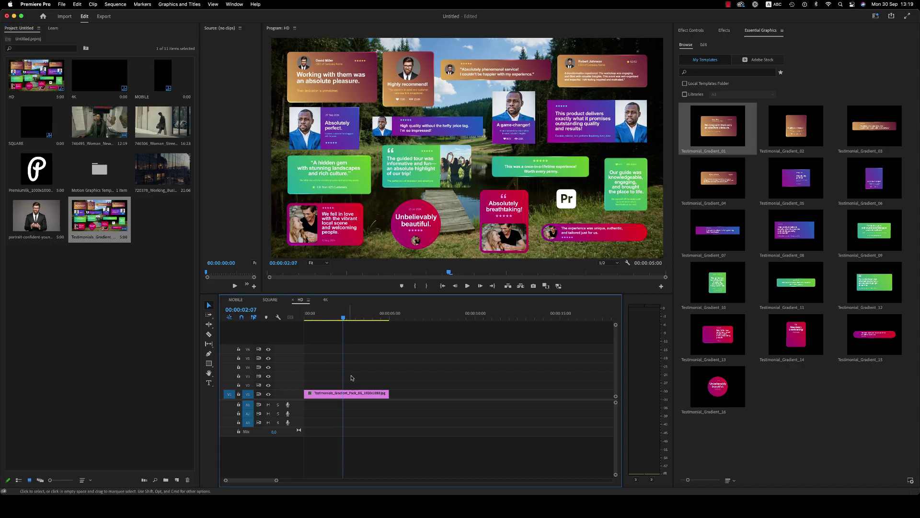
{"action": "left_click", "coordinate": [347, 394]}
{"action": "key", "text": "Delete"}
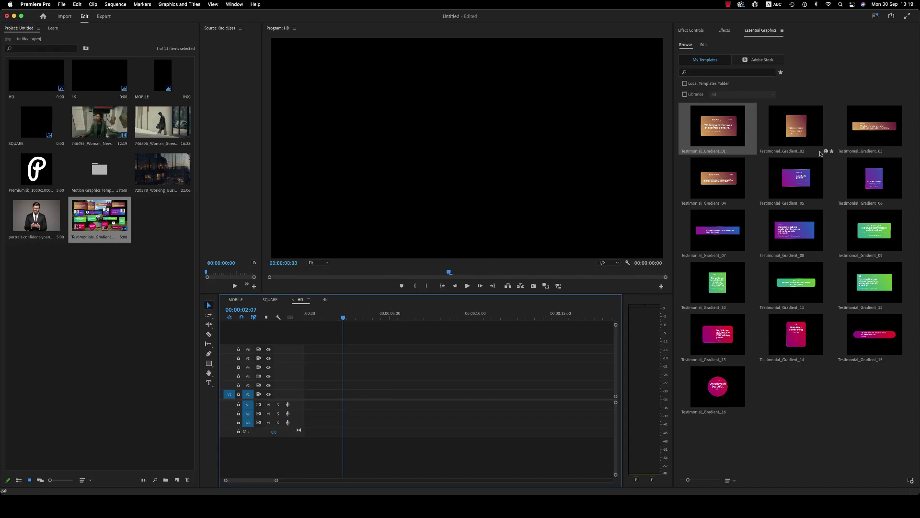
{"action": "left_click_drag", "start_coordinate": [161, 183], "coordinate": [314, 394]}
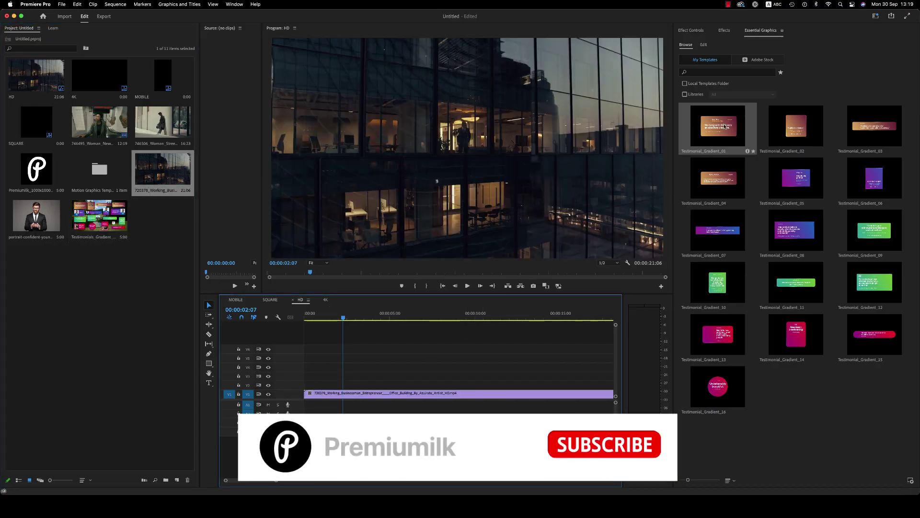
- Add the Testimonial_Gradient_01 template on track V2 at about 3 seconds, and preview its animation
{"action": "left_click_drag", "start_coordinate": [718, 126], "coordinate": [354, 385]}
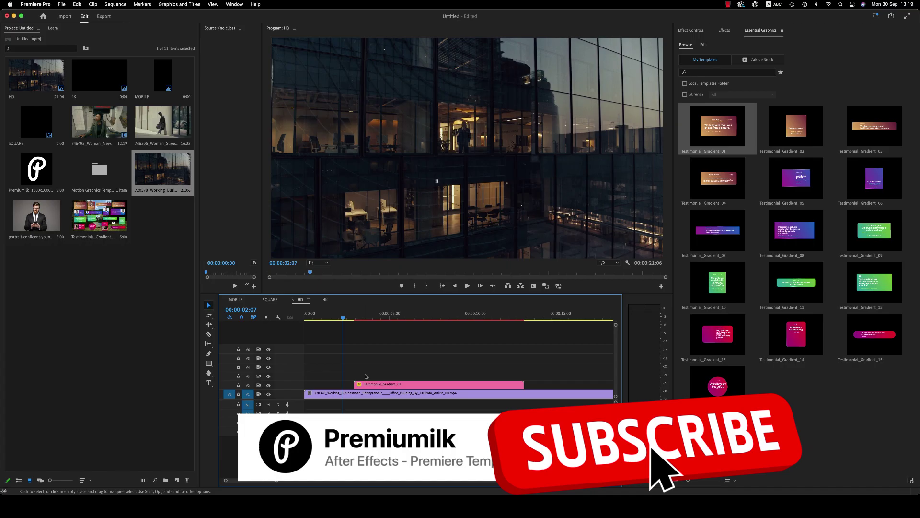
{"action": "left_click", "coordinate": [353, 318]}
{"action": "key", "text": "space"}
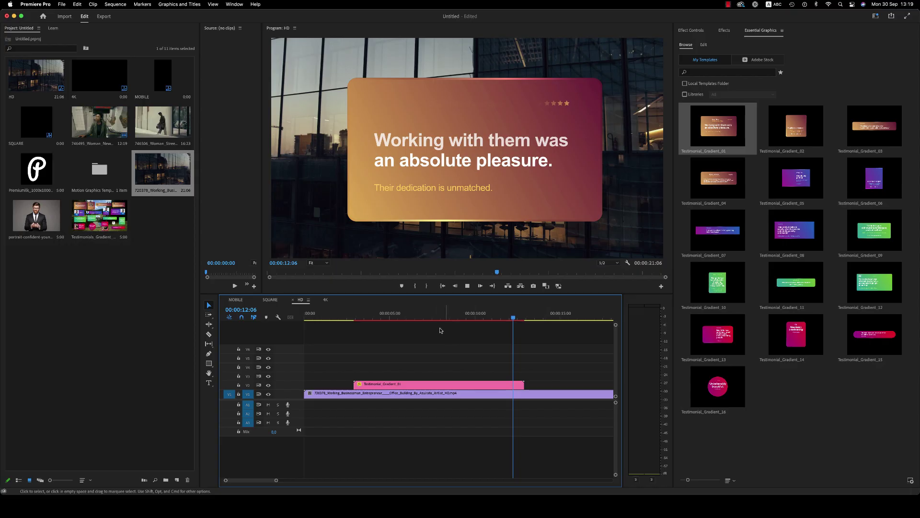
{"action": "left_click", "coordinate": [427, 318]}
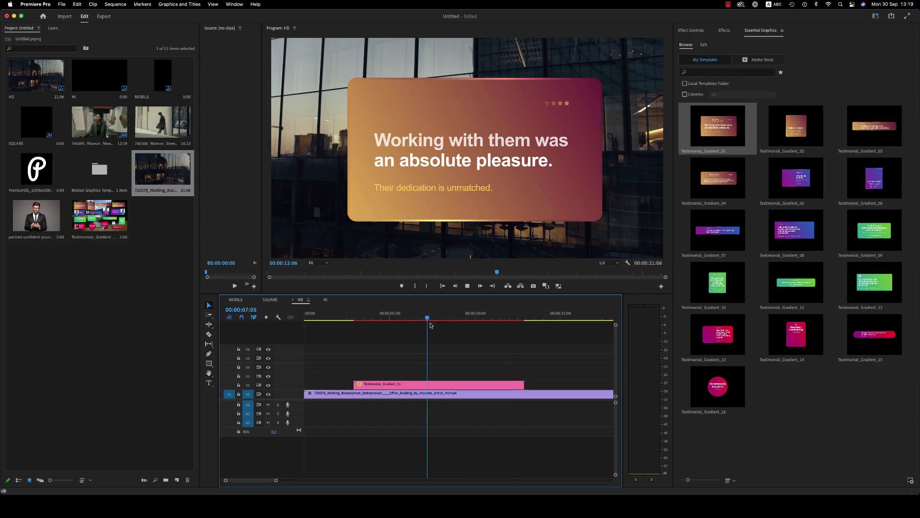
- Fill the testimonial template's Placeholder with the businessman portrait image and play back the card's opening animation
{"action": "left_click", "coordinate": [444, 385]}
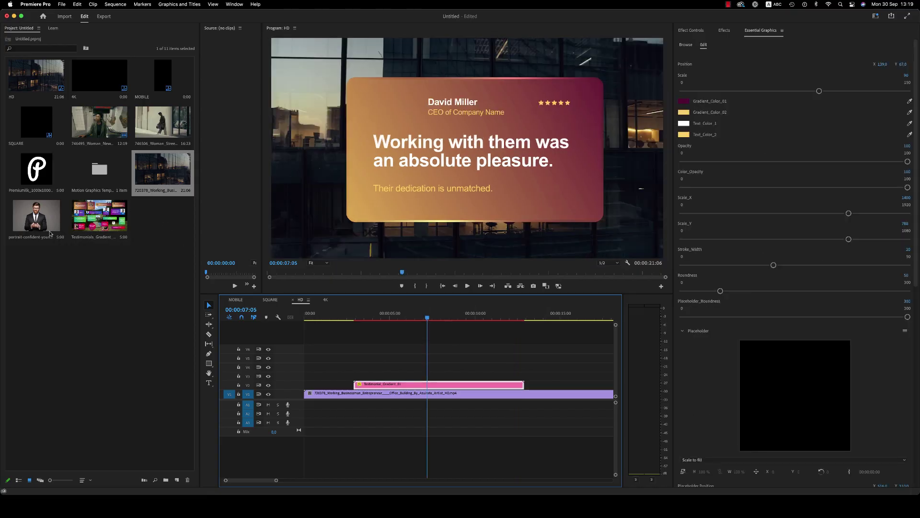
{"action": "left_click_drag", "start_coordinate": [36, 216], "coordinate": [788, 398]}
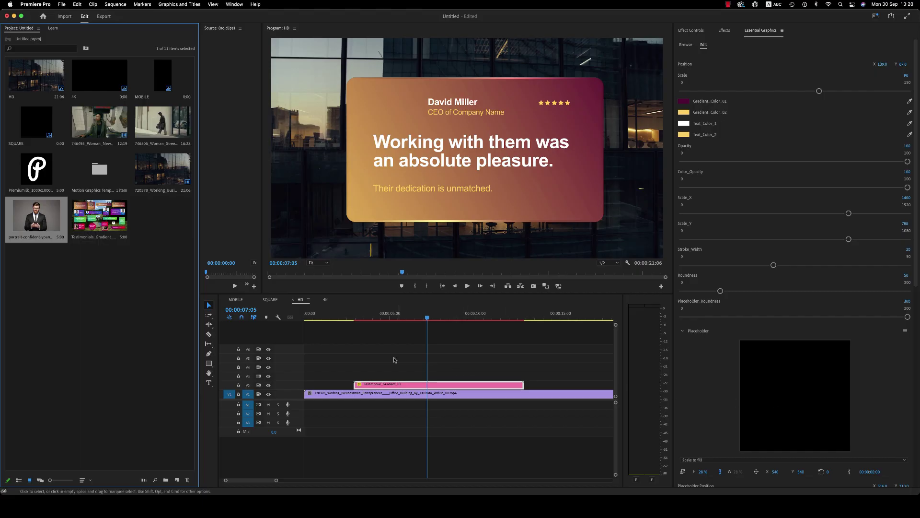
{"action": "left_click", "coordinate": [353, 318]}
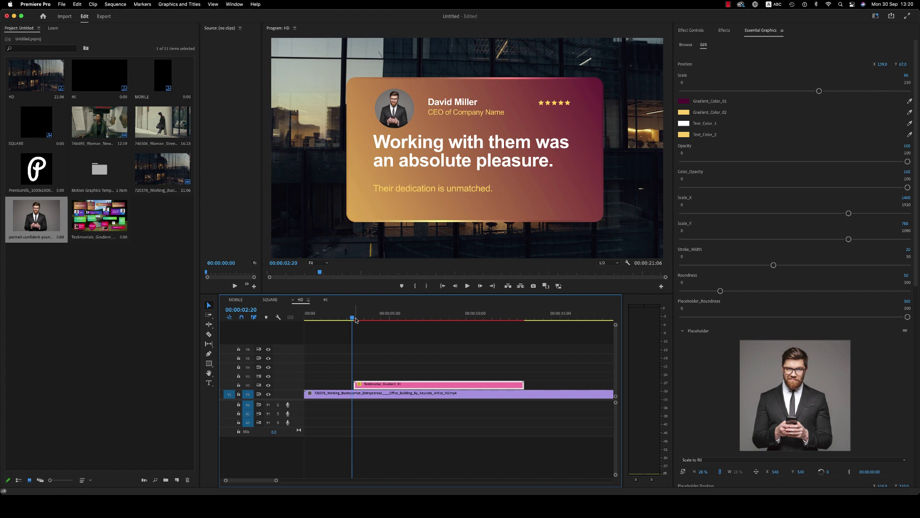
{"action": "key", "text": "space"}
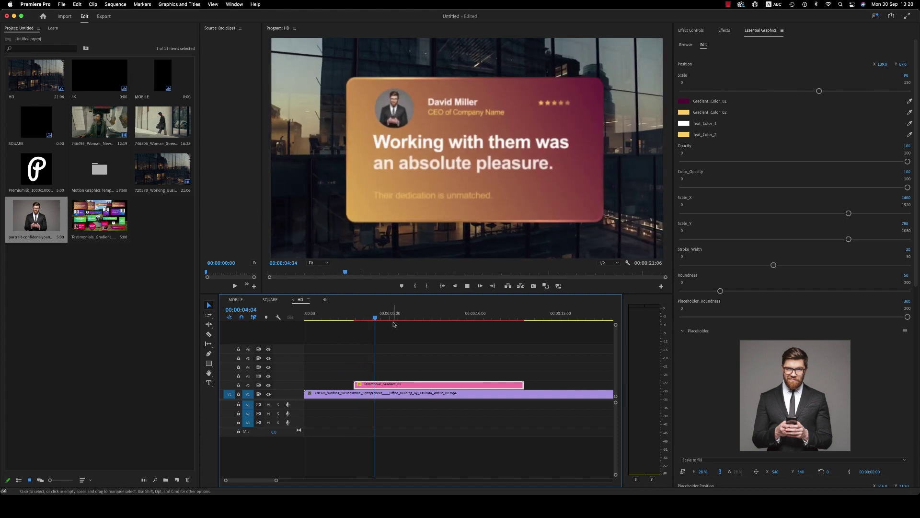
{"action": "key", "text": "space"}
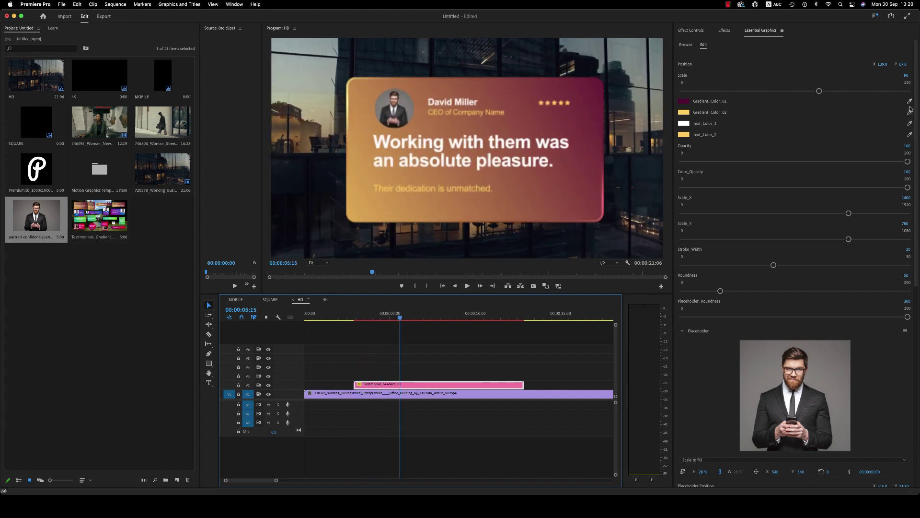
- Try shifting the testimonial card horizontally, undo the shift, and slightly reduce the template's Scale
{"action": "left_click", "coordinate": [916, 101]}
{"action": "left_click_drag", "start_coordinate": [882, 64], "coordinate": [901, 64]}
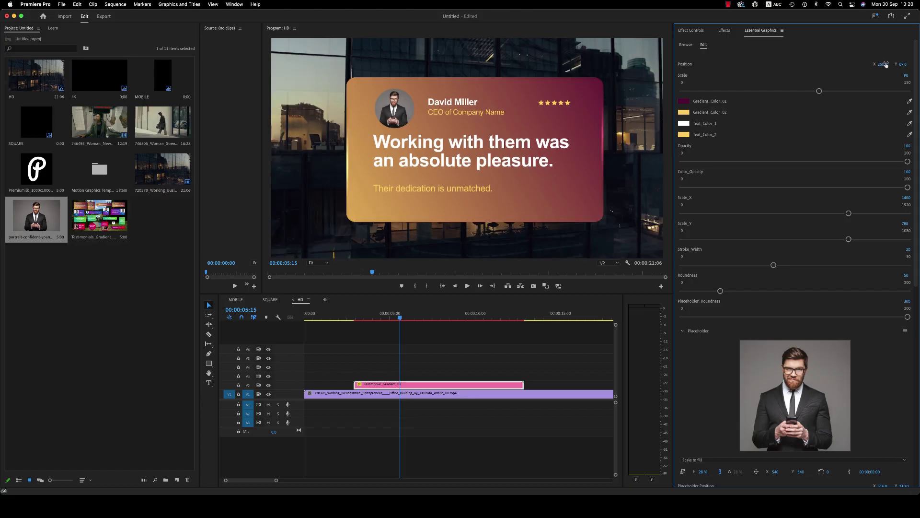
{"action": "key", "text": "super+z"}
{"action": "left_click_drag", "start_coordinate": [819, 92], "coordinate": [815, 94]}
- Set the testimonial clip's Motion scale to 50 in its effect controls
{"action": "left_click", "coordinate": [725, 30]}
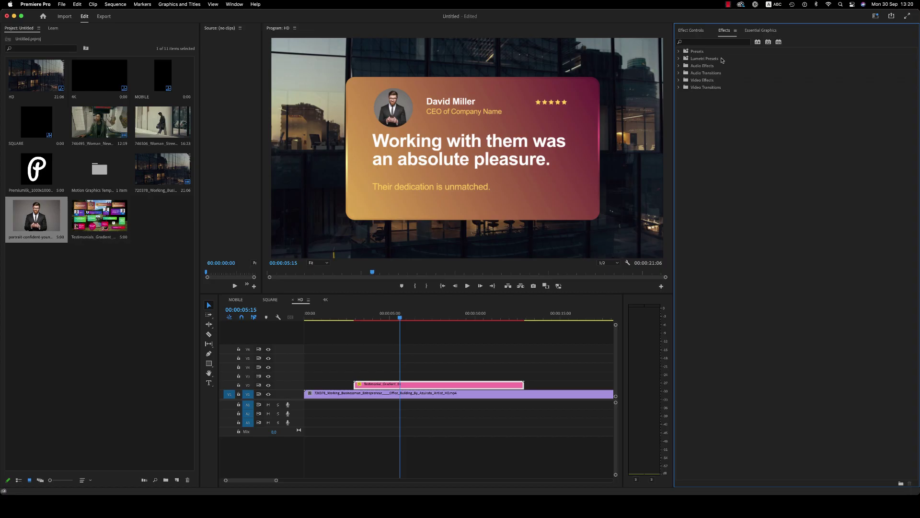
{"action": "left_click", "coordinate": [690, 31]}
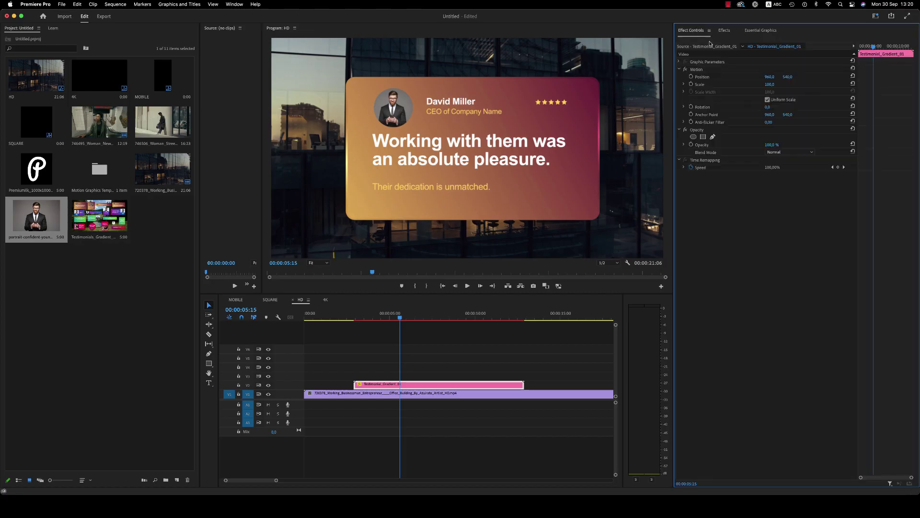
{"action": "left_click", "coordinate": [773, 84]}
{"action": "type", "text": "50"}
{"action": "key", "text": "Return"}
- Enlarge the card with the template's own Scale property and shift its X position back and forth to test cropping
{"action": "left_click", "coordinate": [757, 30]}
{"action": "left_click_drag", "start_coordinate": [816, 91], "coordinate": [841, 91]}
{"action": "left_click_drag", "start_coordinate": [881, 64], "coordinate": [799, 65]}
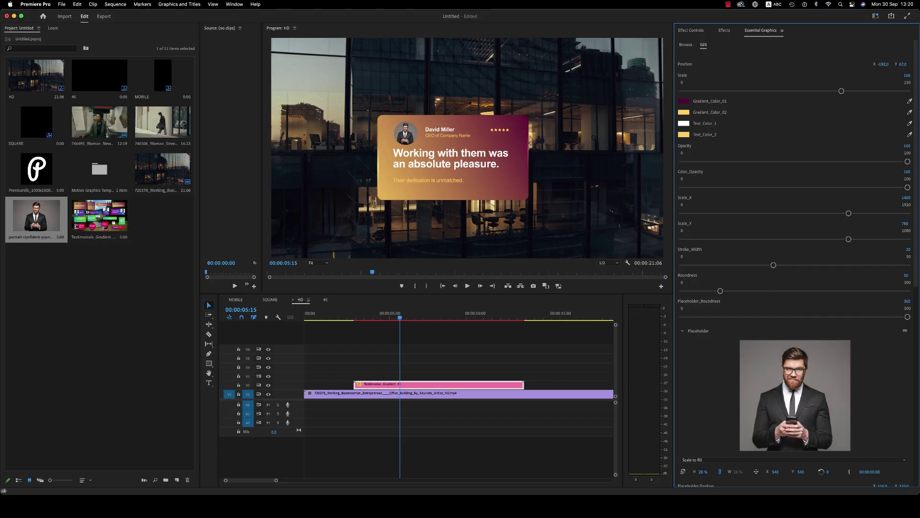
{"action": "left_click_drag", "start_coordinate": [883, 64], "coordinate": [525, 64]}
{"action": "left_click_drag", "start_coordinate": [719, 64], "coordinate": [786, 64]}
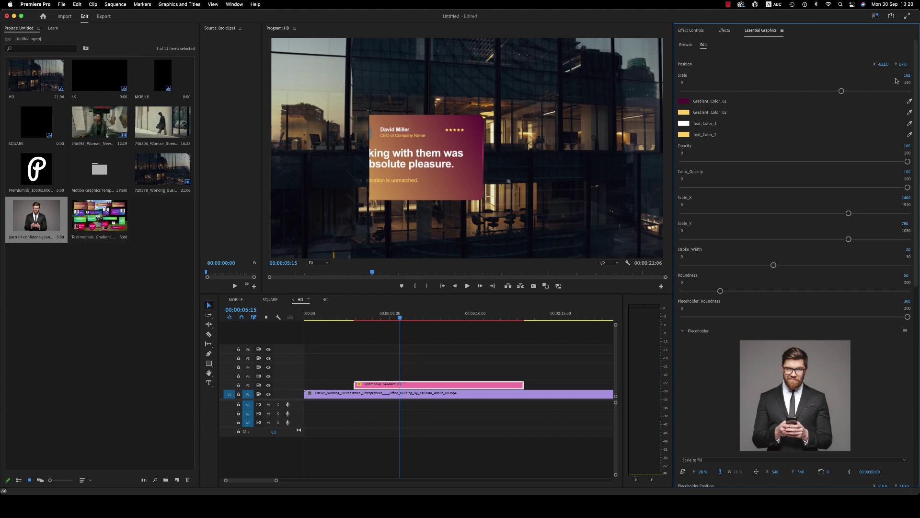
- Set the testimonial clip's Motion scale back to 100
{"action": "left_click", "coordinate": [691, 30]}
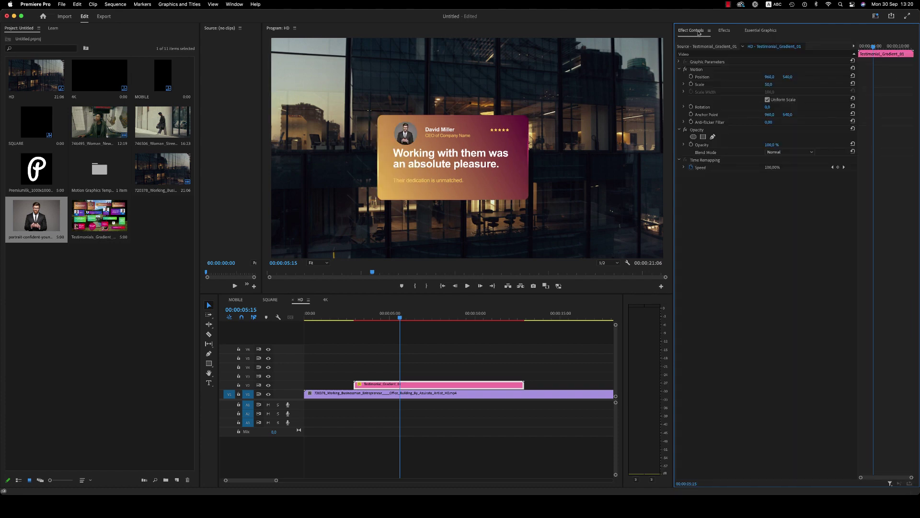
{"action": "left_click", "coordinate": [769, 84]}
{"action": "type", "text": "100"}
{"action": "key", "text": "Return"}
- Set the template's own Scale to 100 and move the card horizontally to about X 38
{"action": "left_click", "coordinate": [755, 31]}
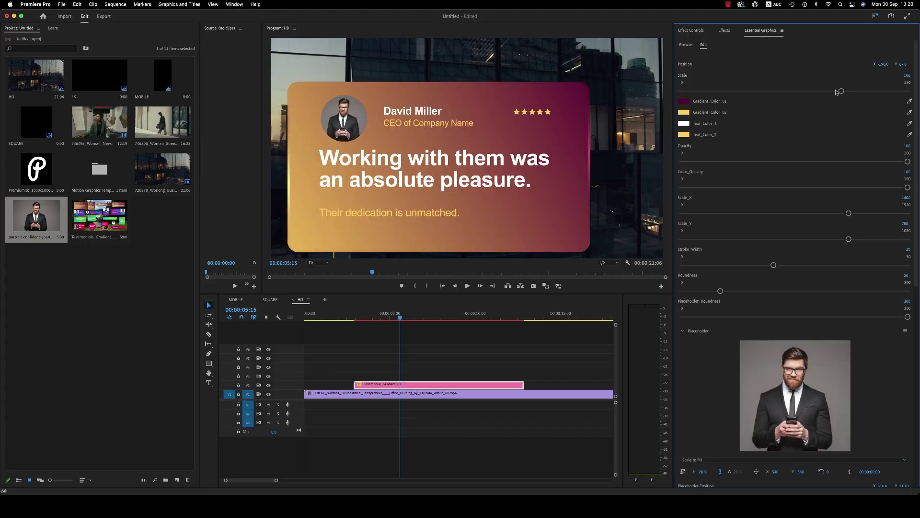
{"action": "left_click", "coordinate": [884, 64]}
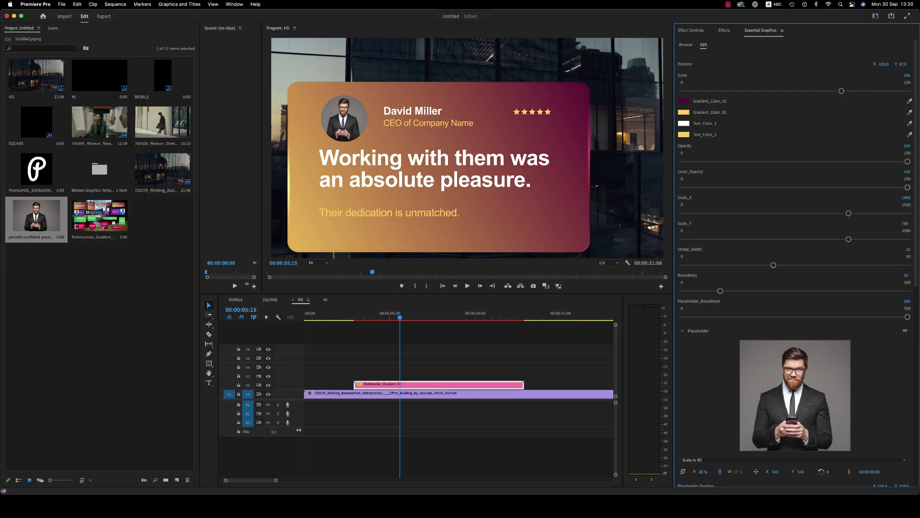
{"action": "left_click", "coordinate": [910, 76]}
{"action": "type", "text": "100"}
{"action": "key", "text": "Return"}
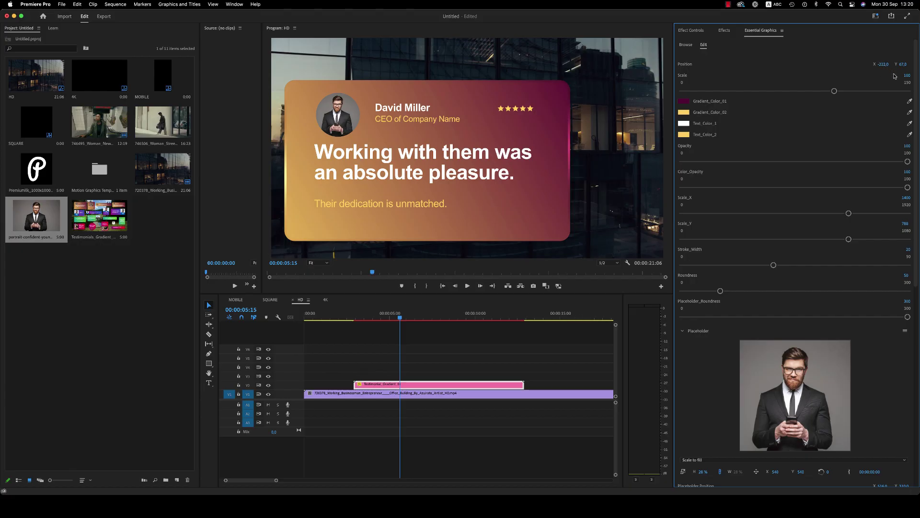
{"action": "left_click_drag", "start_coordinate": [884, 67], "coordinate": [857, 75]}
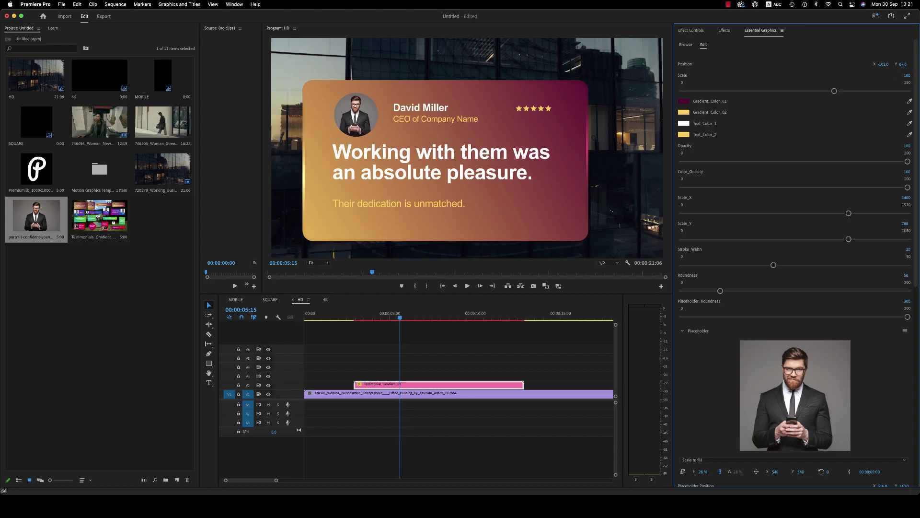
{"action": "left_click_drag", "start_coordinate": [883, 64], "coordinate": [919, 64]}
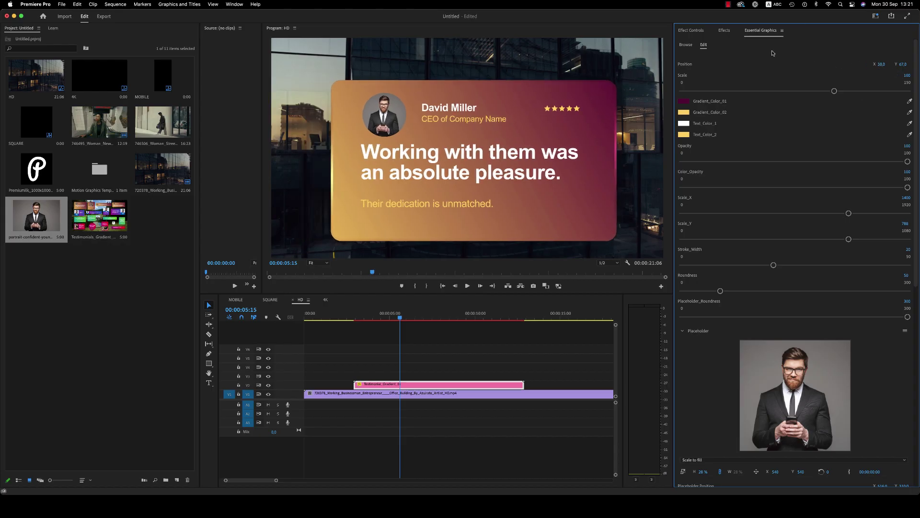
- Set the testimonial clip's Motion scale to 50 and its Motion position to about 1383, 736
{"action": "left_click", "coordinate": [723, 30]}
{"action": "left_click", "coordinate": [695, 31]}
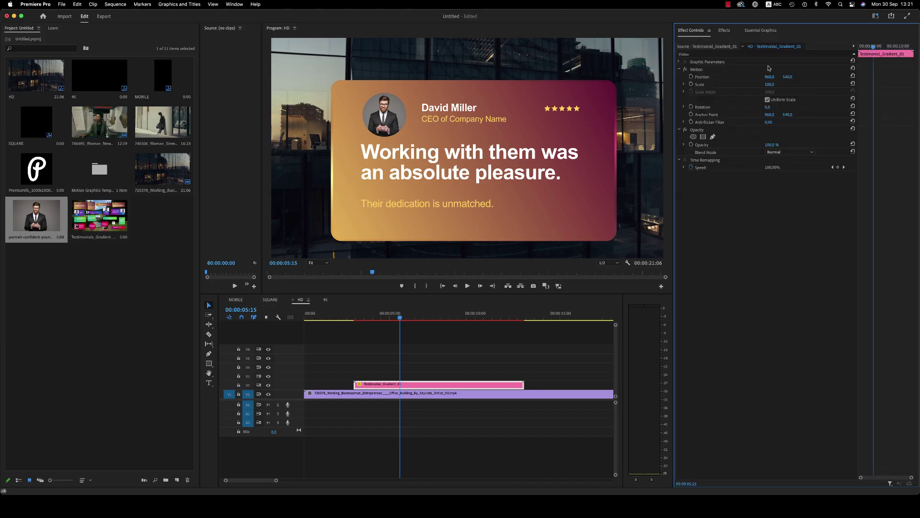
{"action": "left_click", "coordinate": [770, 84]}
{"action": "type", "text": "50"}
{"action": "key", "text": "Return"}
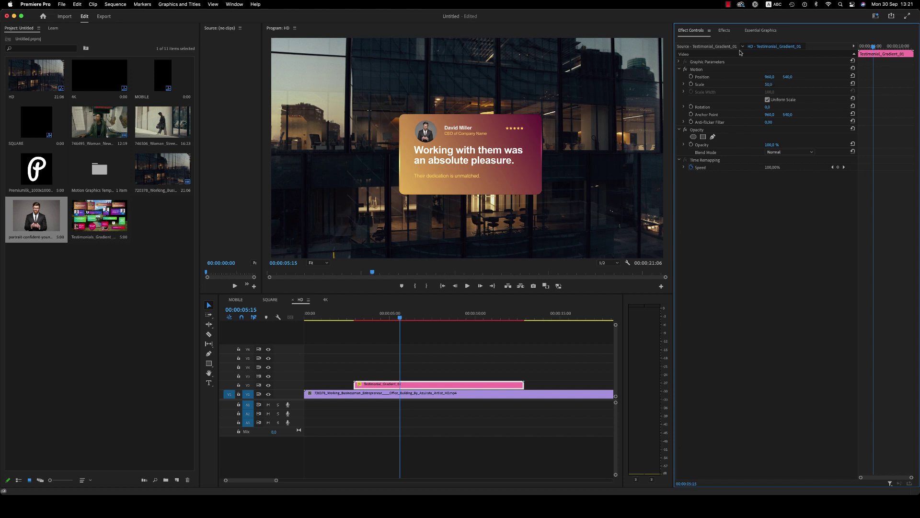
{"action": "mouse_move", "coordinate": [770, 76]}
{"action": "left_mouse_down"}
{"action": "mouse_move", "coordinate": [826, 87]}
{"action": "mouse_move", "coordinate": [788, 79]}
{"action": "mouse_move", "coordinate": [844, 78]}
{"action": "mouse_move", "coordinate": [772, 79]}
{"action": "mouse_move", "coordinate": [787, 78]}
{"action": "left_mouse_up"}
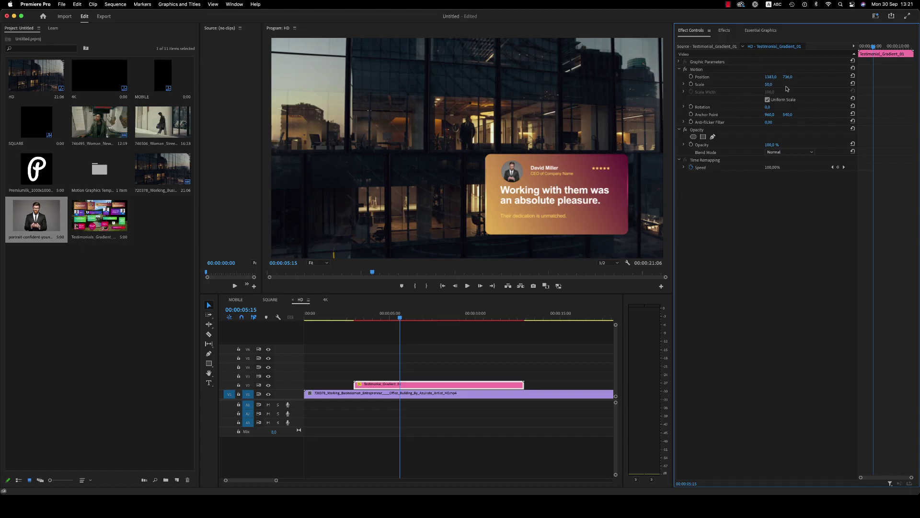
- Undo the last Motion position and scale changes on the testimonial clip
{"action": "key", "text": "super+z"}
{"action": "key", "text": "super+z"}
{"action": "key", "text": "super+z"}
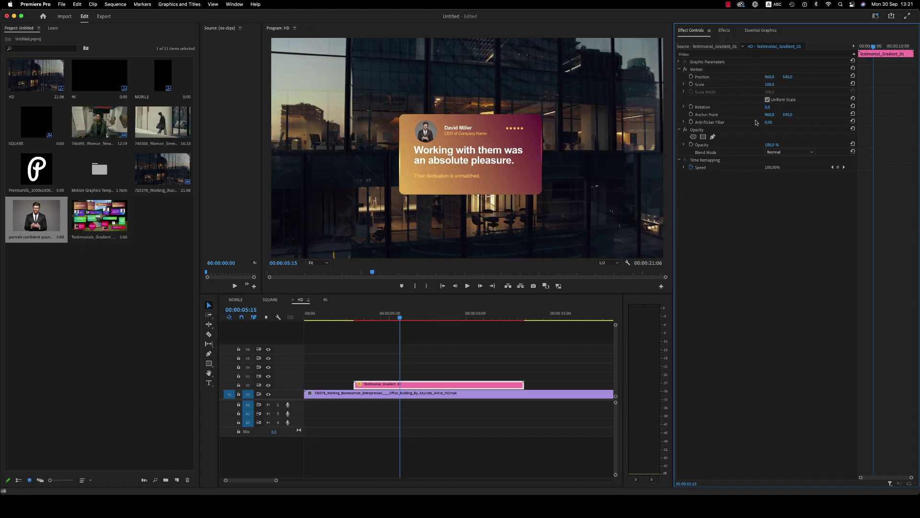
- Try a teal color for the template's Gradient_Color_01 and undo it
{"action": "left_click", "coordinate": [776, 33]}
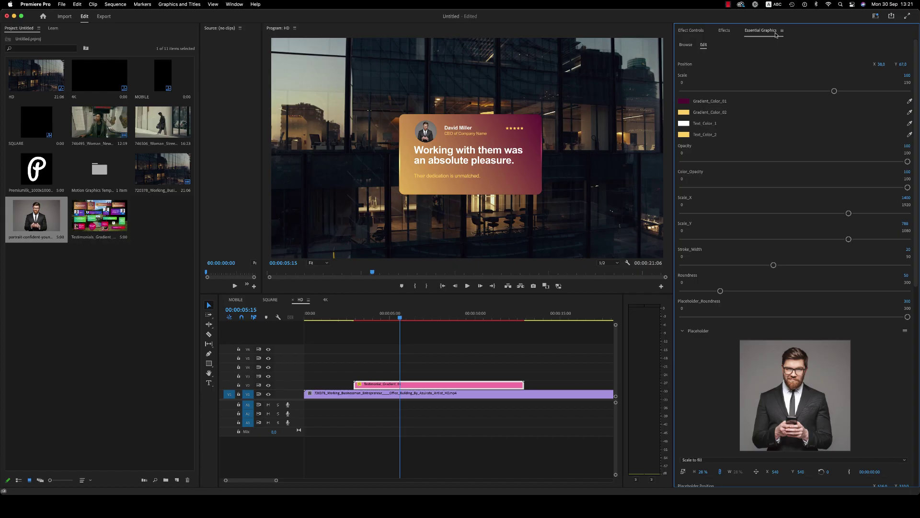
{"action": "left_click", "coordinate": [684, 102]}
{"action": "left_click", "coordinate": [473, 268]}
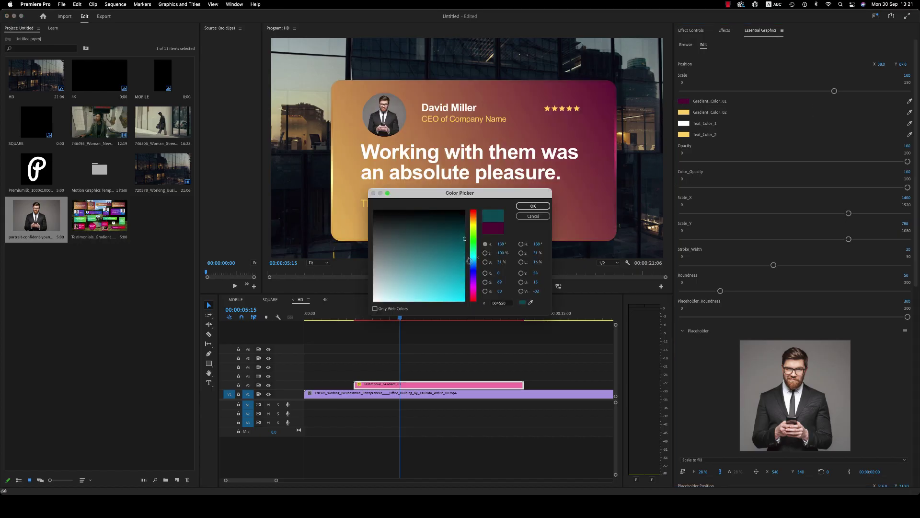
{"action": "left_click", "coordinate": [533, 206]}
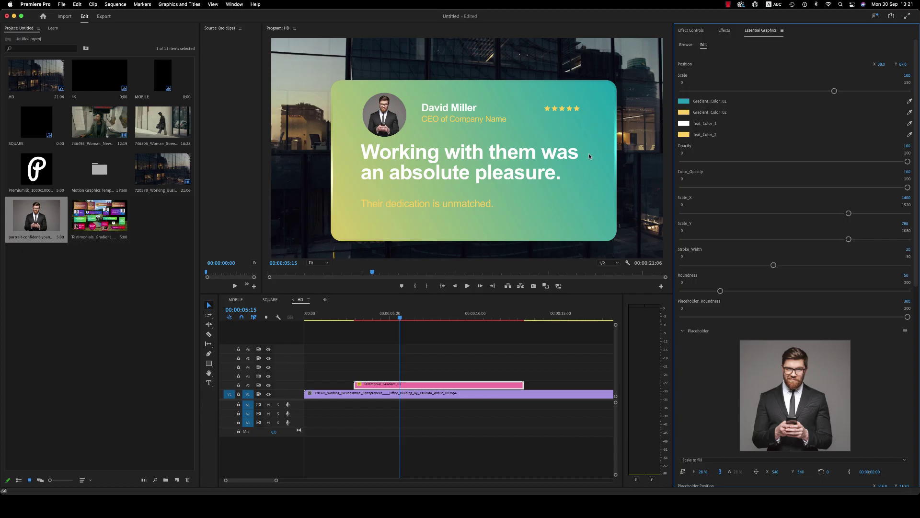
{"action": "key", "text": "super+z"}
- Try a red color for the template's Gradient_Color_02 and undo it
{"action": "left_click", "coordinate": [684, 113]}
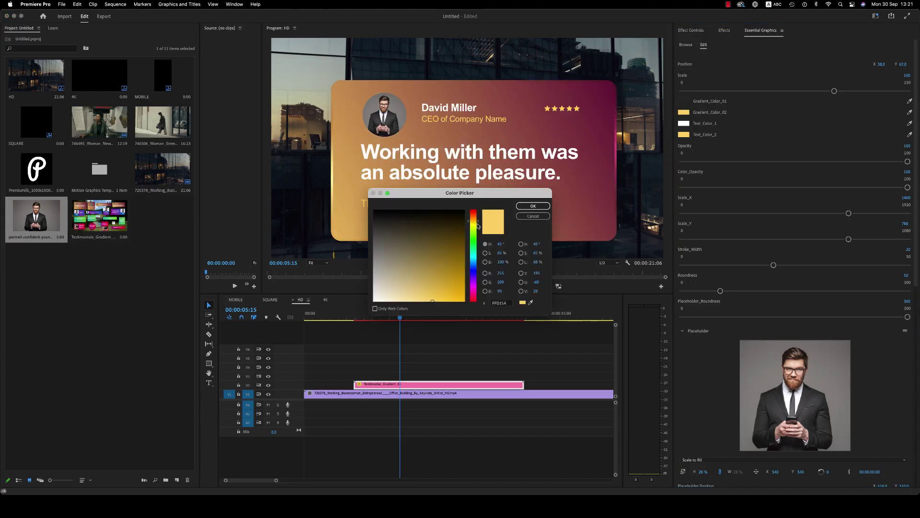
{"action": "left_click_drag", "start_coordinate": [477, 227], "coordinate": [475, 212]}
{"action": "left_click", "coordinate": [533, 206]}
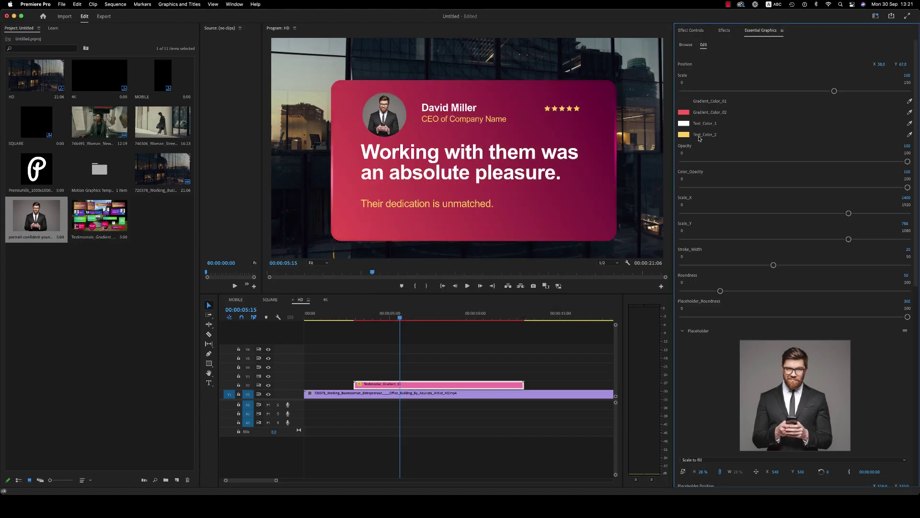
{"action": "key", "text": "super+z"}
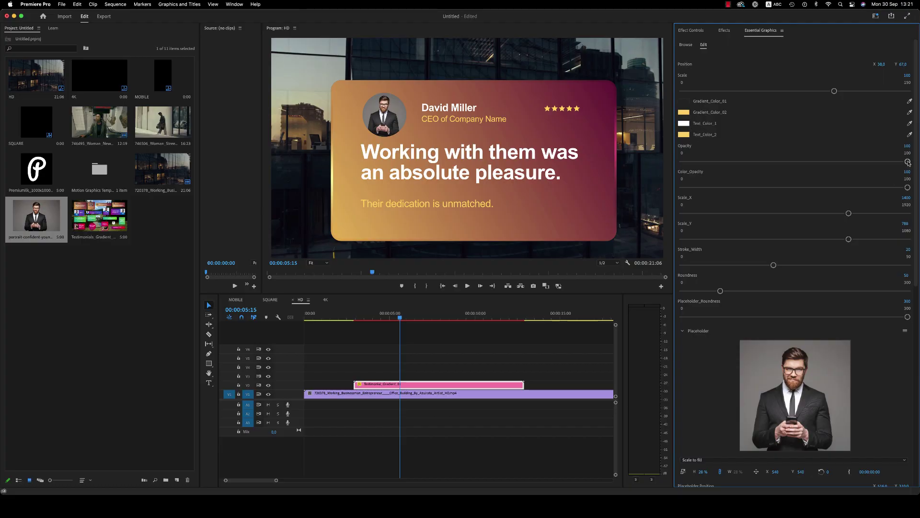
- Try lowering the card's Opacity to 0, undo it, and test the Color_Opacity setting
{"action": "left_click_drag", "start_coordinate": [908, 163], "coordinate": [683, 162]}
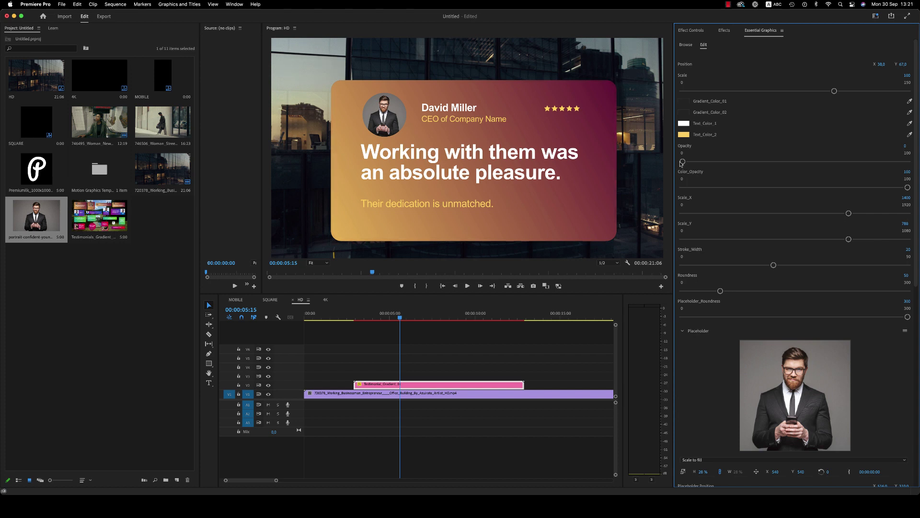
{"action": "key", "text": "super+z"}
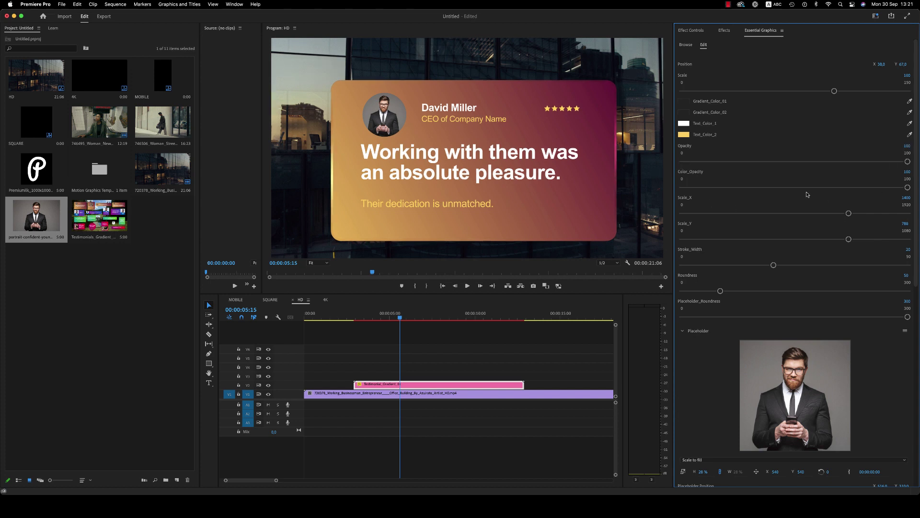
{"action": "mouse_move", "coordinate": [907, 187]}
{"action": "left_mouse_down"}
{"action": "mouse_move", "coordinate": [776, 188]}
{"action": "mouse_move", "coordinate": [908, 189]}
{"action": "left_mouse_up"}
- Resize the testimonial card's background to a Scale_X of about 1313 and a Scale_Y of about 826
{"action": "left_click_drag", "start_coordinate": [848, 213], "coordinate": [854, 239]}
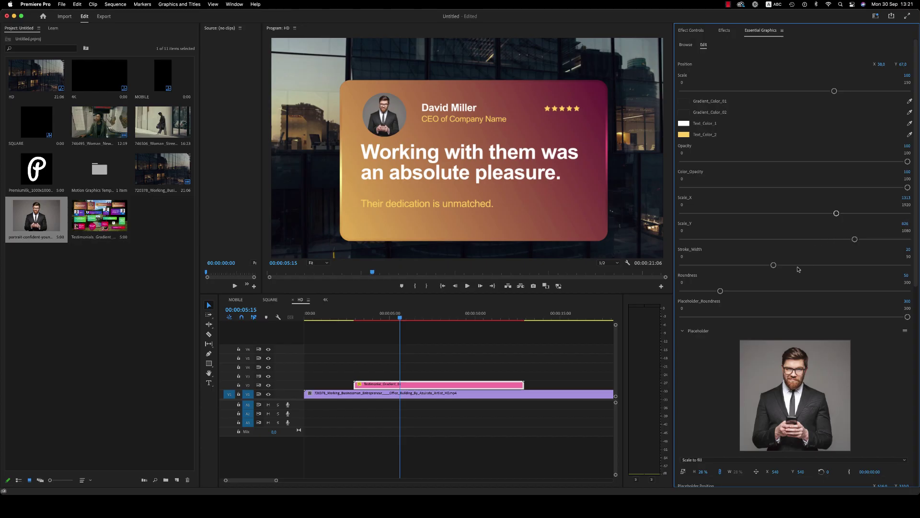
- Set the card's Stroke_Width to about 28 and Scale_Y to about 743, and play back the animation
{"action": "left_click_drag", "start_coordinate": [774, 265], "coordinate": [810, 266]}
{"action": "left_click_drag", "start_coordinate": [855, 240], "coordinate": [838, 240]}
{"action": "left_click", "coordinate": [364, 318]}
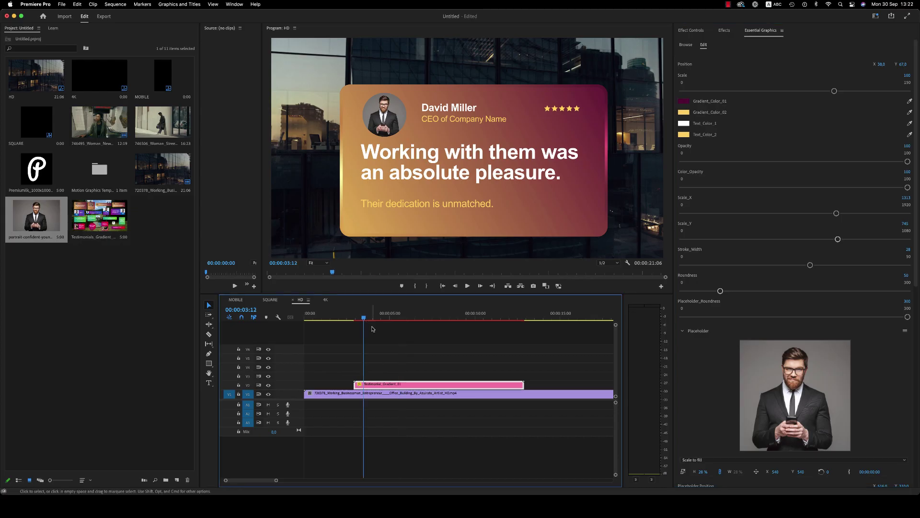
{"action": "key", "text": "space"}
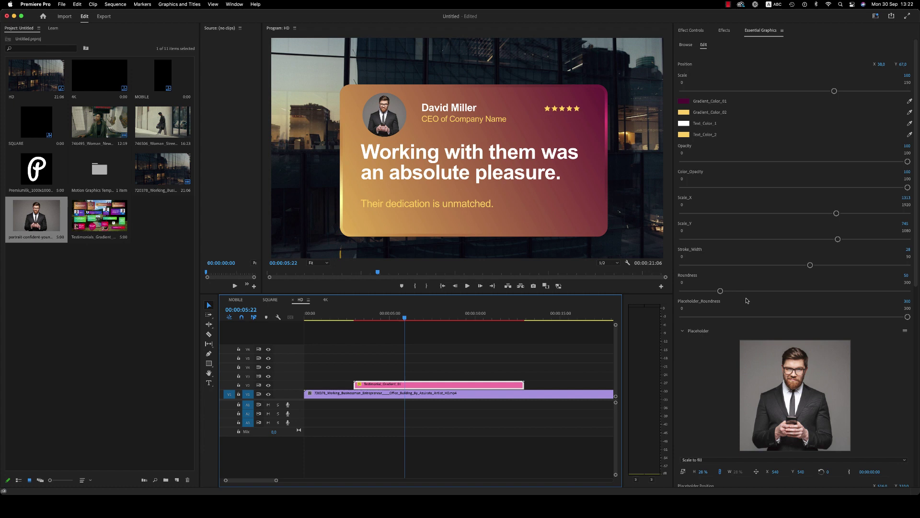
- Try Roundness and Placeholder_Roundness at 0 and play back the card's opening animation
{"action": "left_click_drag", "start_coordinate": [721, 291], "coordinate": [682, 291]}
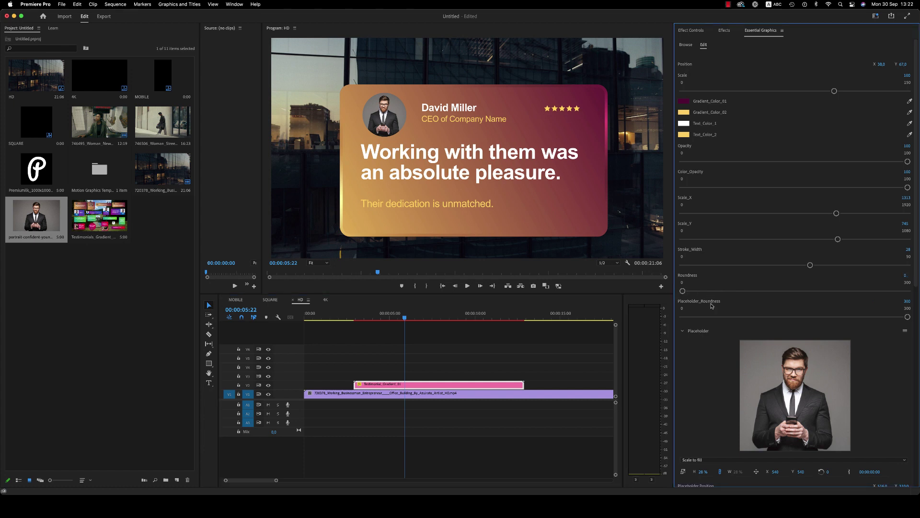
{"action": "left_click_drag", "start_coordinate": [907, 317], "coordinate": [683, 317]}
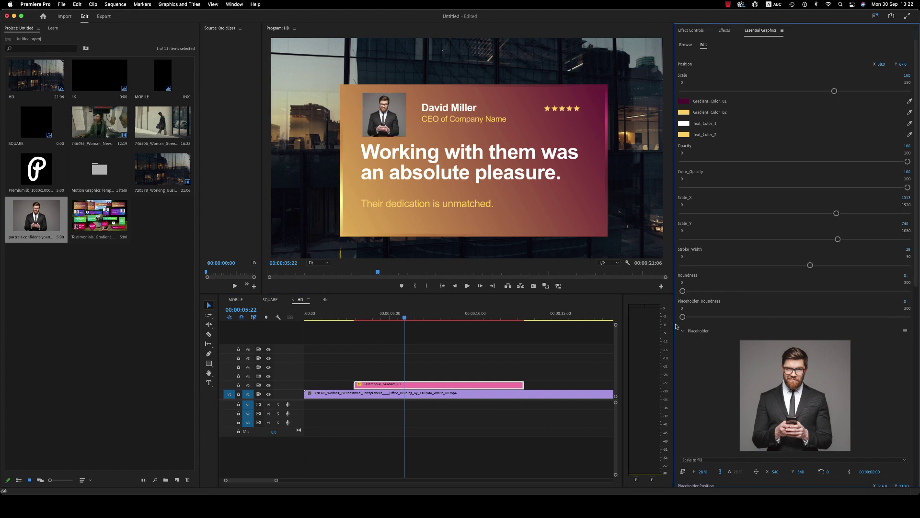
{"action": "left_click", "coordinate": [351, 314]}
{"action": "key", "text": "space"}
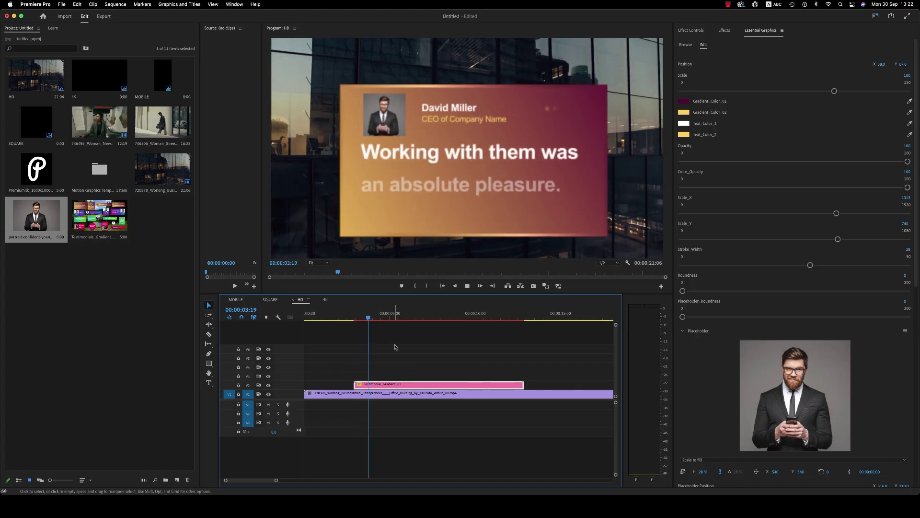
{"action": "key", "text": "space"}
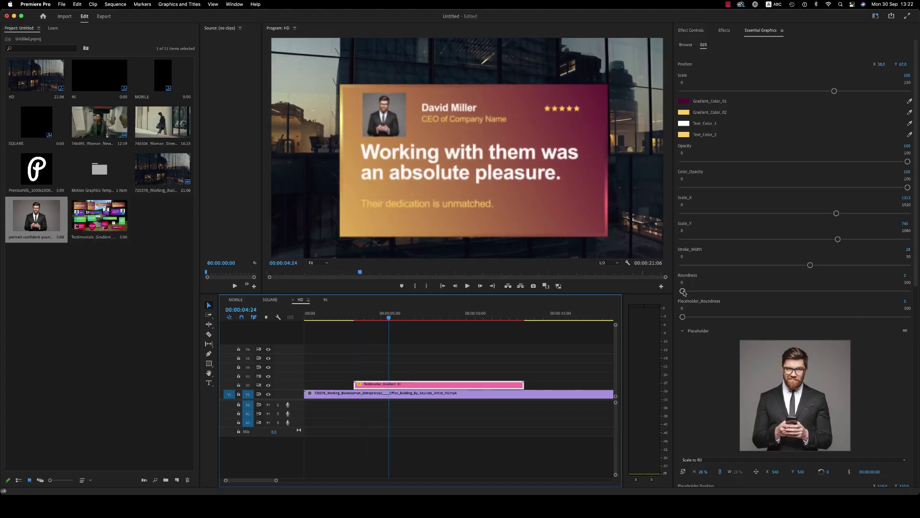
- Adjust the card's corner Roundness to about 92 and the photo's Placeholder_Roundness to about 147
{"action": "left_click_drag", "start_coordinate": [683, 291], "coordinate": [918, 295]}
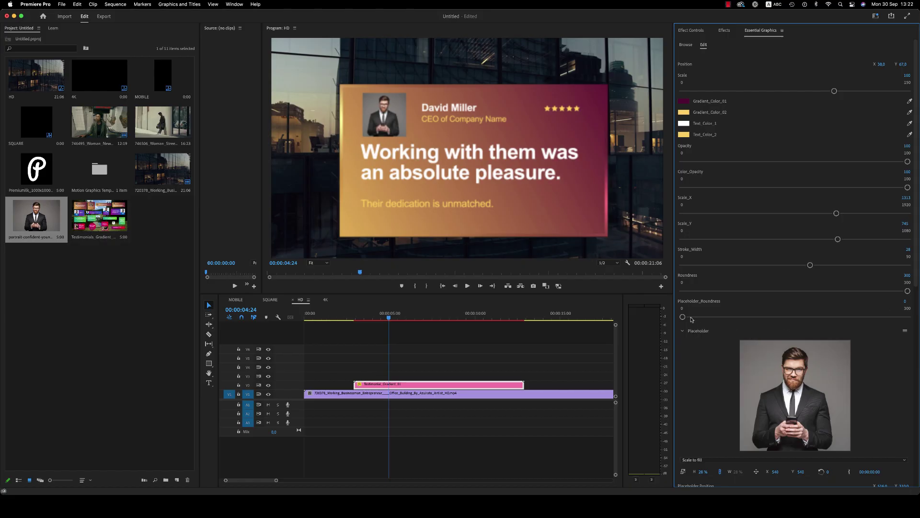
{"action": "left_click_drag", "start_coordinate": [683, 317], "coordinate": [776, 318]}
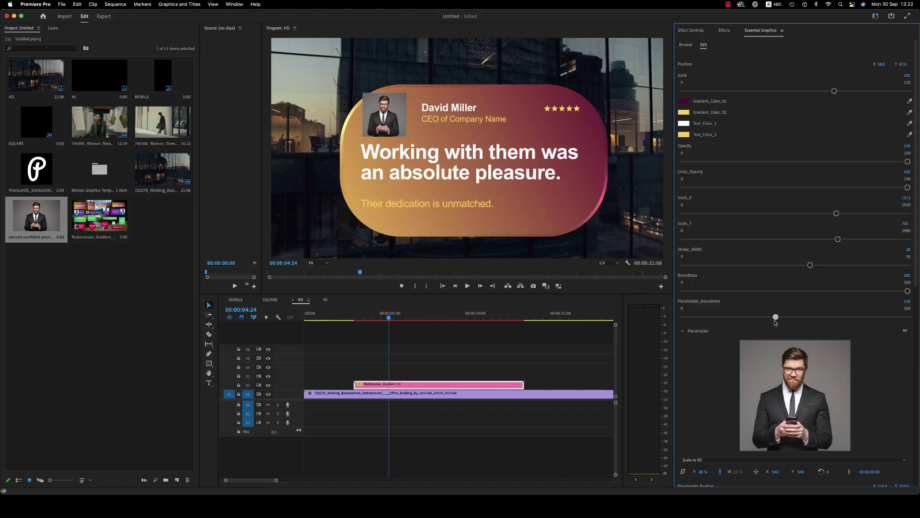
{"action": "left_click_drag", "start_coordinate": [907, 291], "coordinate": [751, 299]}
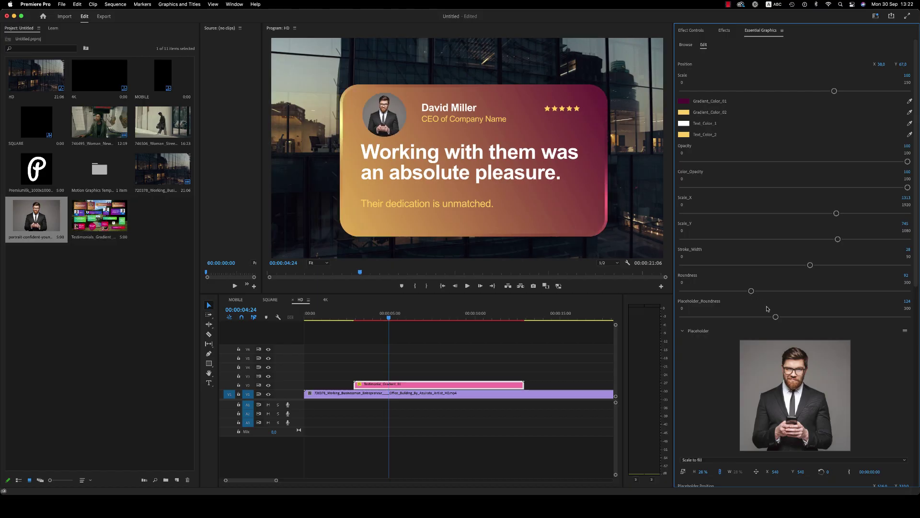
{"action": "mouse_move", "coordinate": [776, 317]}
{"action": "left_mouse_down"}
{"action": "mouse_move", "coordinate": [700, 318]}
{"action": "mouse_move", "coordinate": [792, 320]}
{"action": "left_mouse_up"}
- Replace the card's main quote with "Write your own text" over "second line here" and test its text size and position settings
{"action": "scroll", "coordinate": [911, 295], "scroll_direction": "down", "scroll_amount": 10}
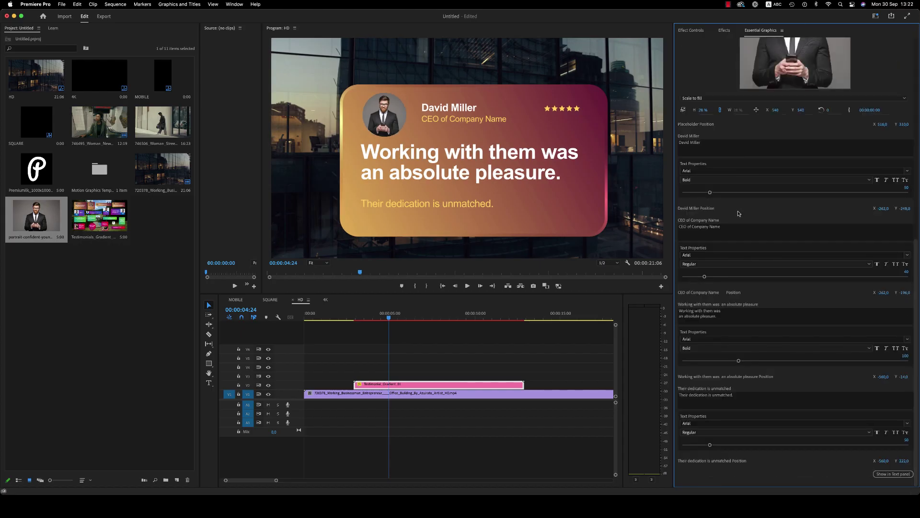
{"action": "left_click", "coordinate": [731, 316]}
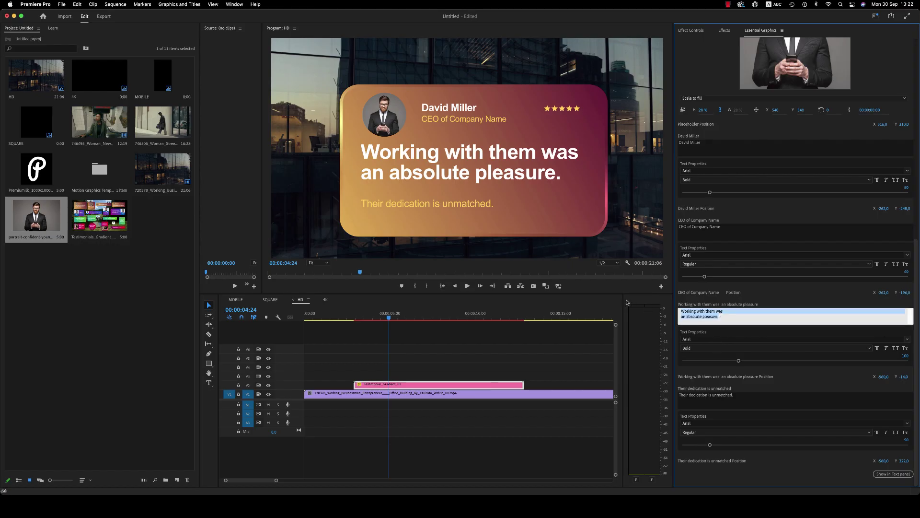
{"action": "type", "text": "Write your own text"}
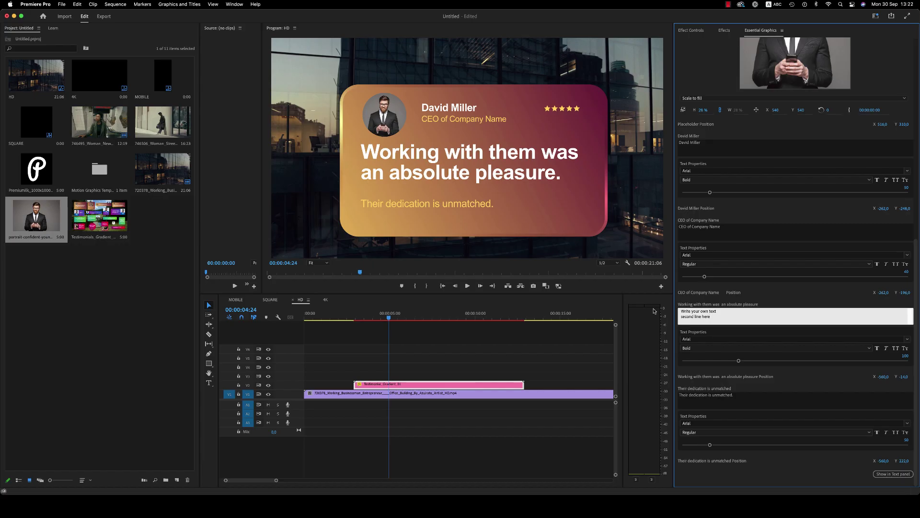
{"action": "left_click", "coordinate": [797, 302]}
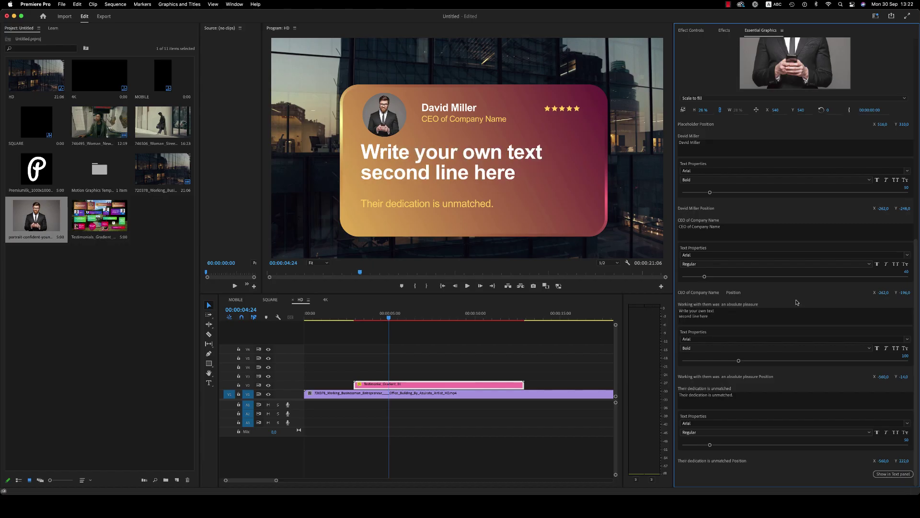
{"action": "left_click_drag", "start_coordinate": [738, 361], "coordinate": [739, 362]}
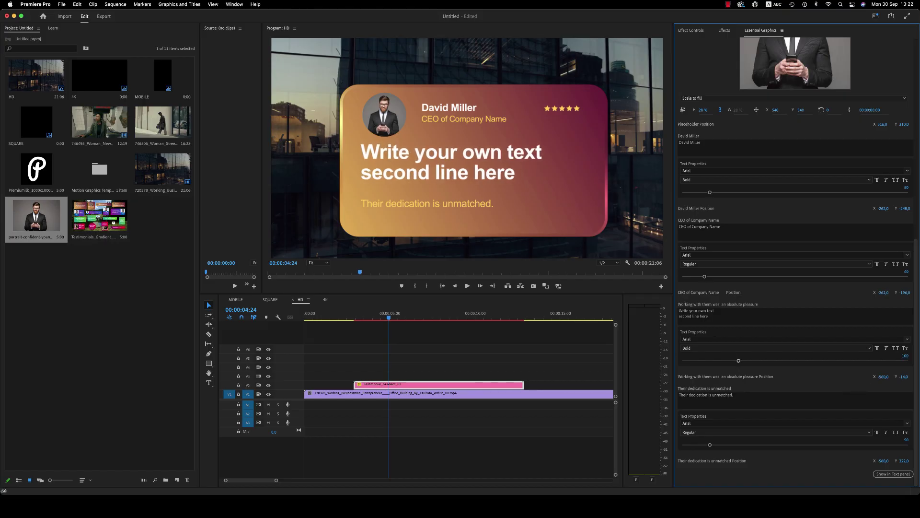
{"action": "left_click_drag", "start_coordinate": [885, 378], "coordinate": [870, 391]}
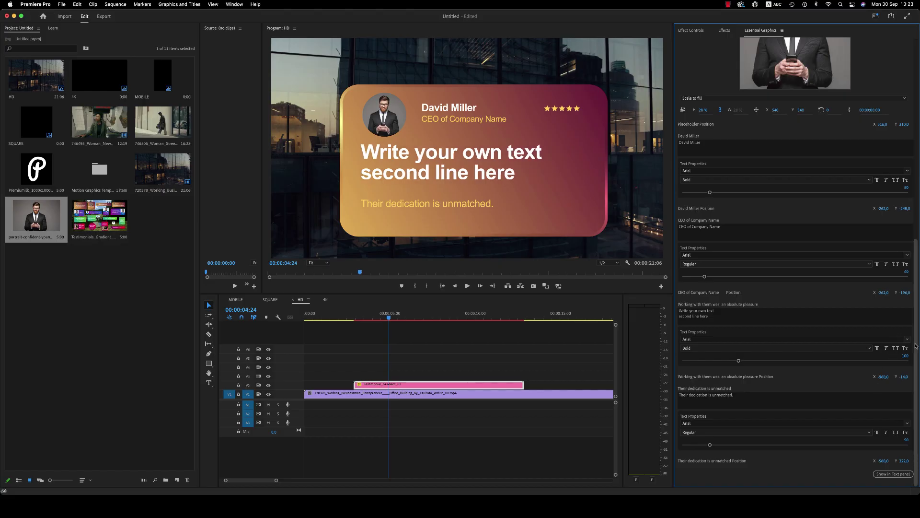
- Display the Testimonial_Gradient templates available for browsing
{"action": "scroll", "coordinate": [900, 339], "scroll_direction": "up", "scroll_amount": 10}
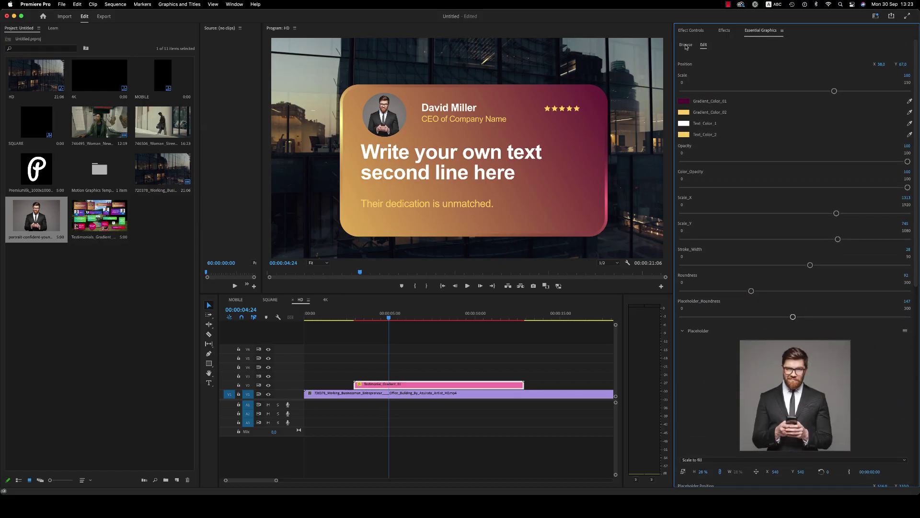
{"action": "left_click", "coordinate": [686, 45]}
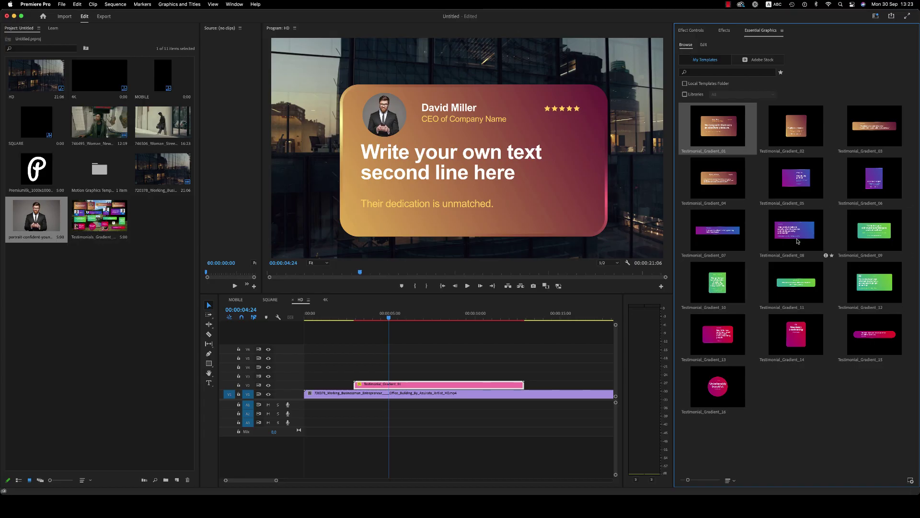
{"action": "left_click", "coordinate": [386, 317]}
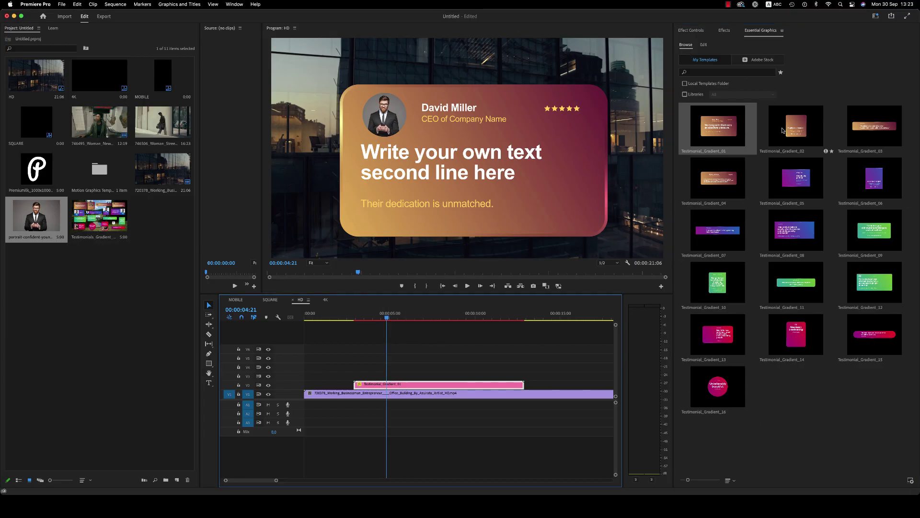
- Set the template clip's motion Scale to 70 and move its Position to about 671, 590
{"action": "left_click", "coordinate": [701, 31]}
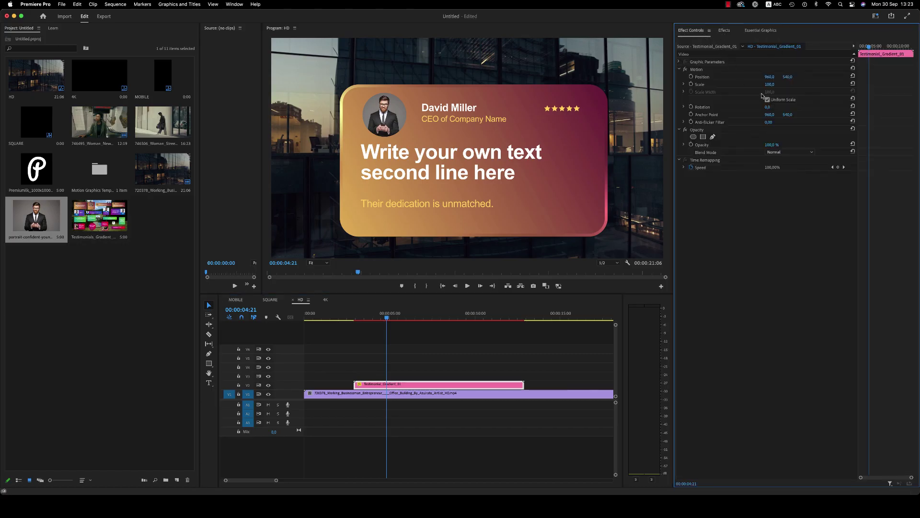
{"action": "left_click", "coordinate": [770, 85]}
{"action": "type", "text": "70"}
{"action": "key", "text": "Return"}
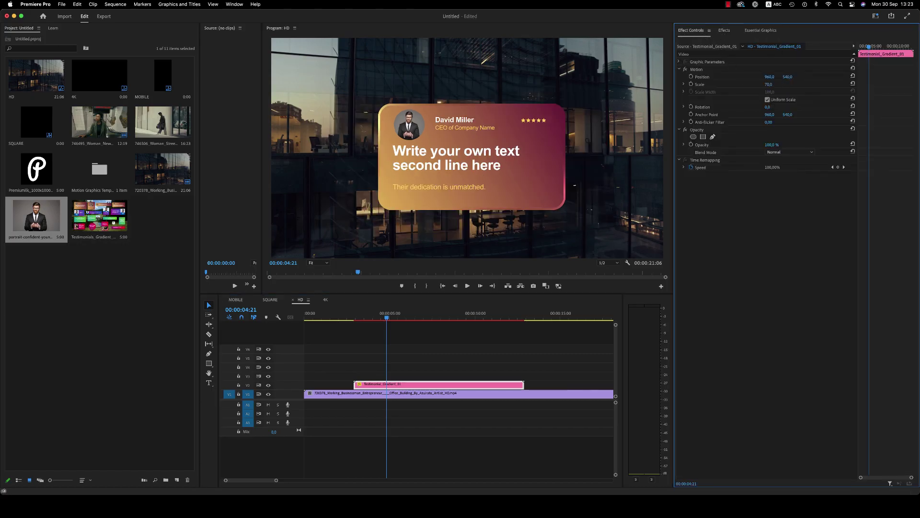
{"action": "left_click_drag", "start_coordinate": [770, 77], "coordinate": [631, 77]}
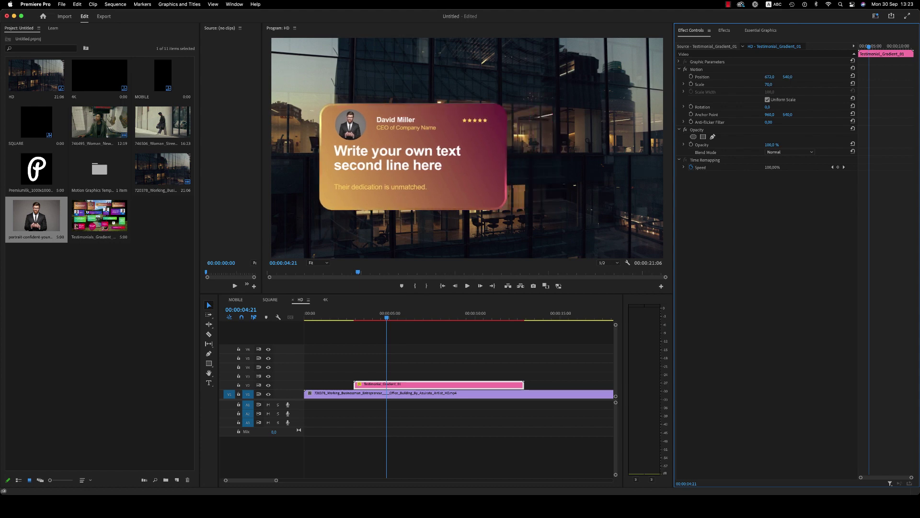
{"action": "left_click_drag", "start_coordinate": [787, 77], "coordinate": [792, 77]}
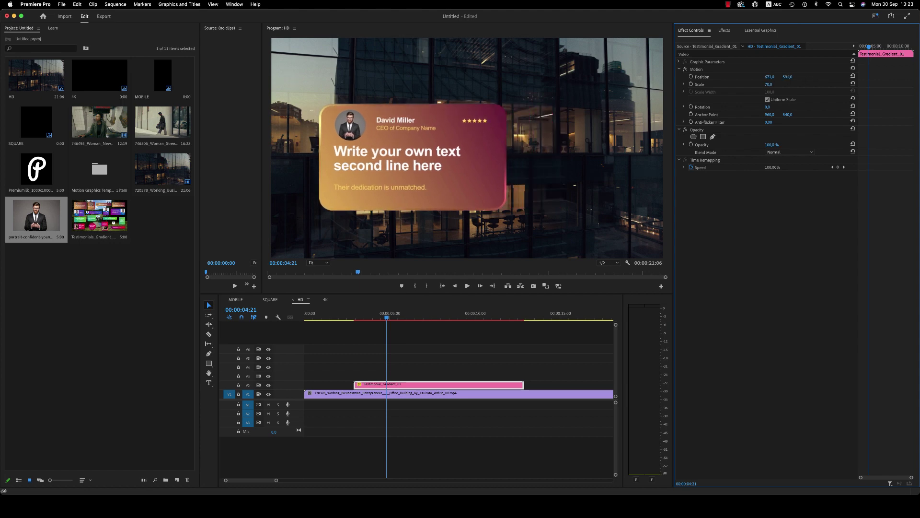
- Play back the beginning and end of the template clip to check its intro and outro animations
{"action": "left_click", "coordinate": [353, 318]}
{"action": "key", "text": "space"}
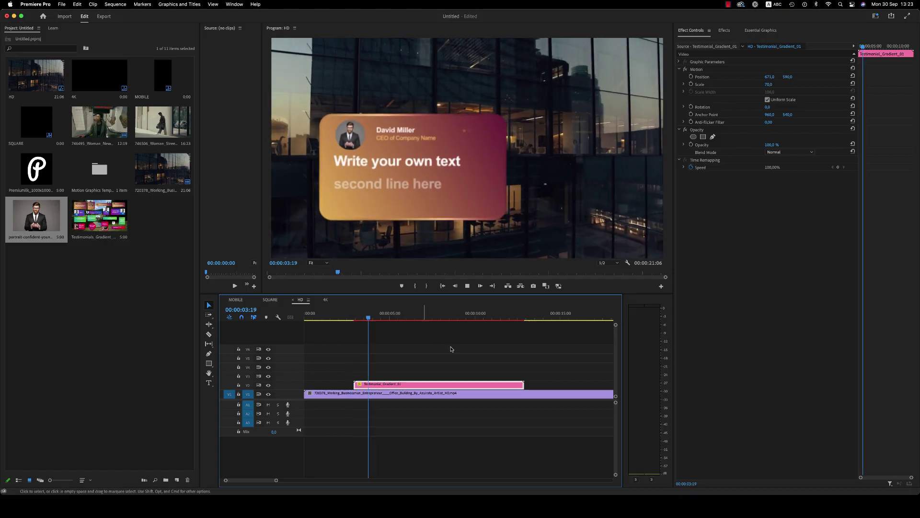
{"action": "left_click", "coordinate": [488, 316]}
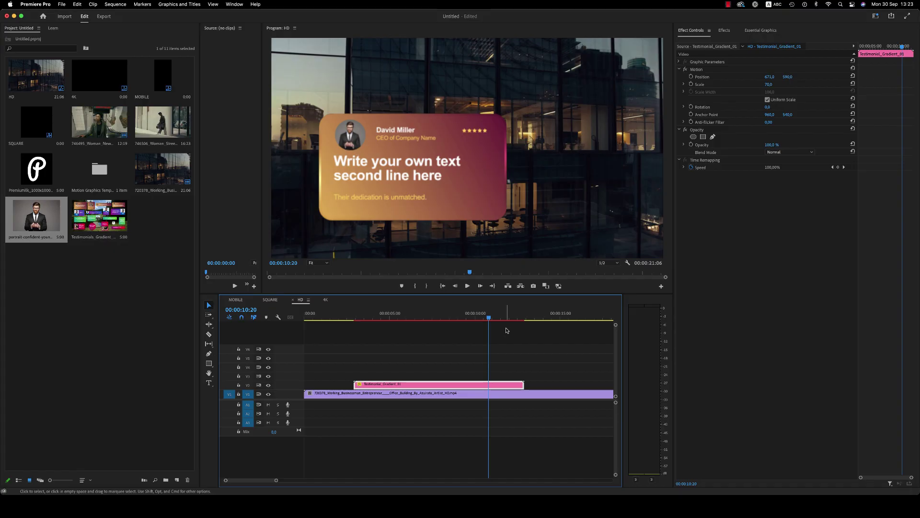
{"action": "key", "text": "space"}
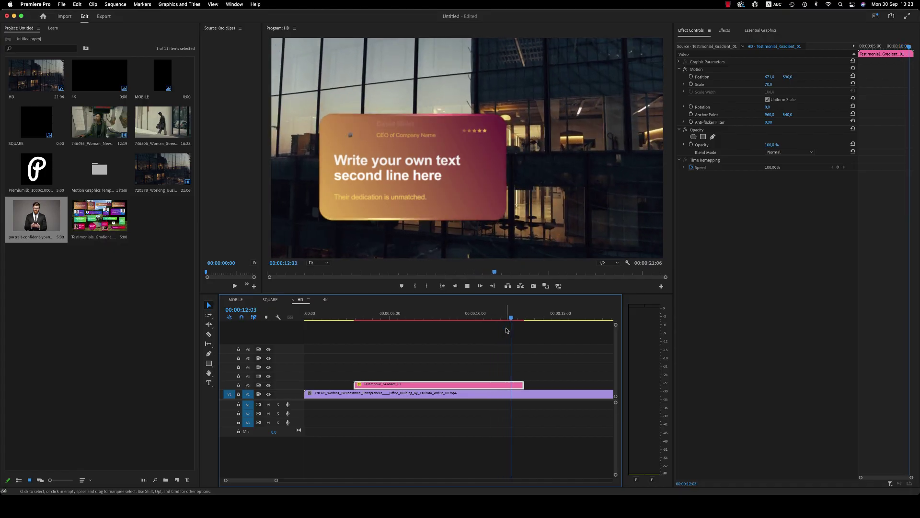
- Place the Testimonials_Gradient pack overview image on the video track above the template clip, overlapping the time 00:00:06:22
{"action": "left_click", "coordinate": [421, 318]}
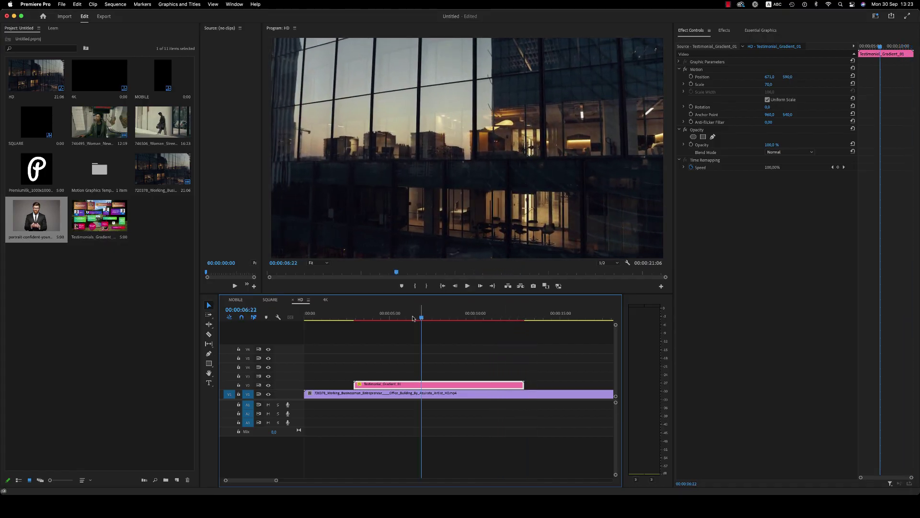
{"action": "left_click_drag", "start_coordinate": [96, 231], "coordinate": [395, 377]}
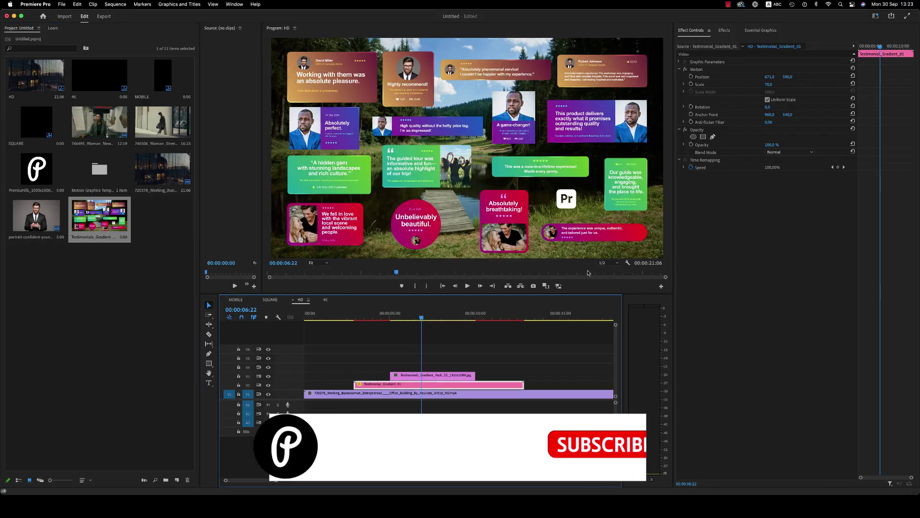